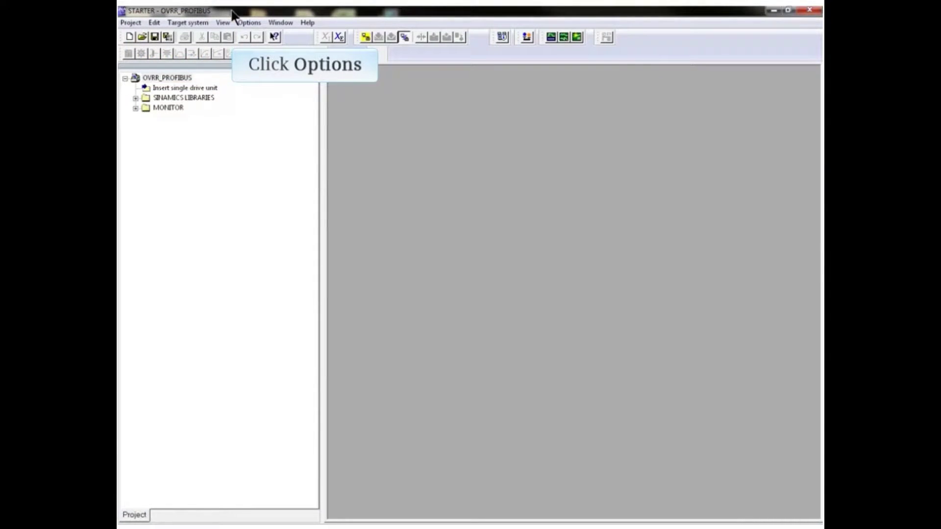
Open the Options menu in the OVRR_PROFIBUS project window.
{"action": "left_click", "coordinate": [247, 23]}
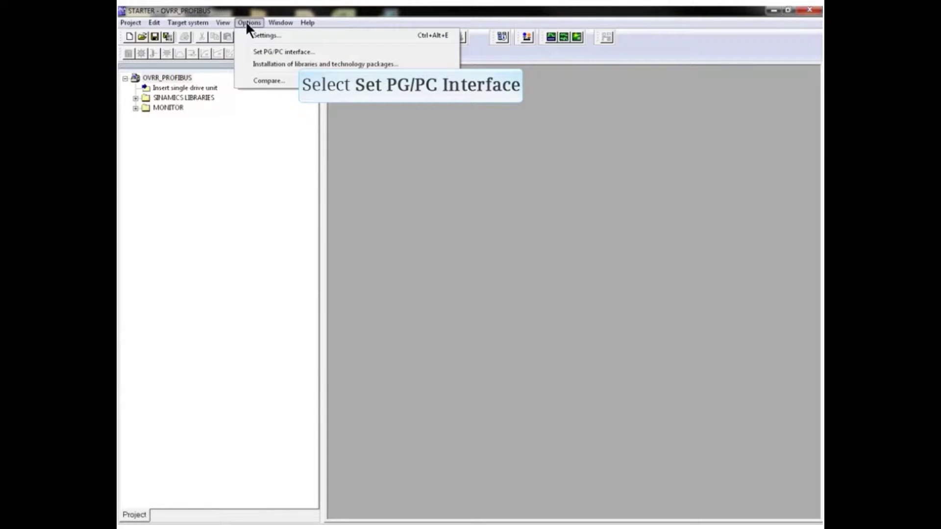
Open Set PG/PC Interface and expand the Access Point list.
{"action": "left_click", "coordinate": [272, 49]}
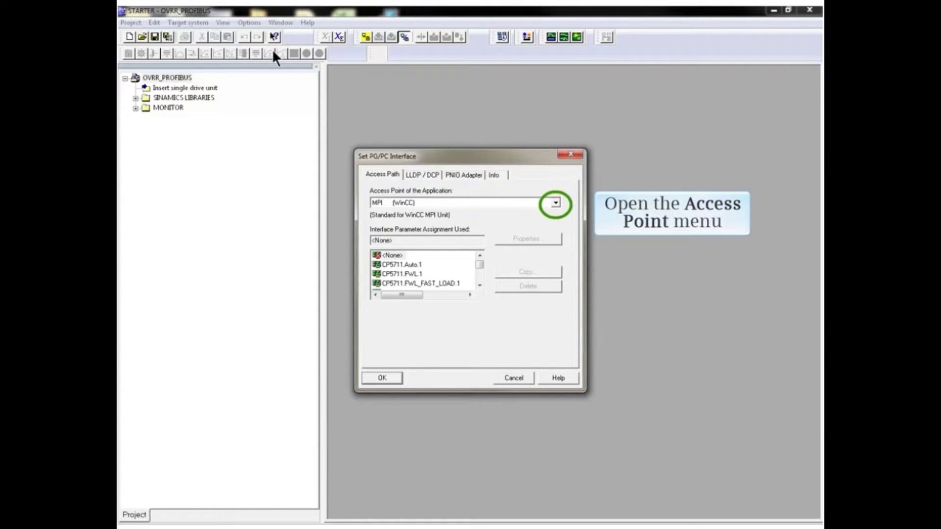
{"action": "left_click", "coordinate": [556, 205]}
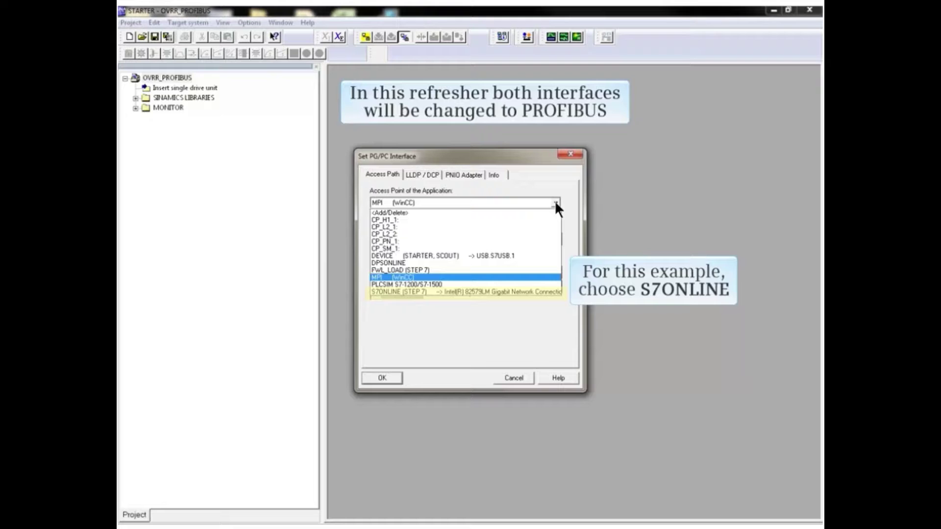
Select S7ONLINE (STEP 7) as access point and assign it CP5711.PROFIBUS.1.
{"action": "left_click", "coordinate": [471, 291]}
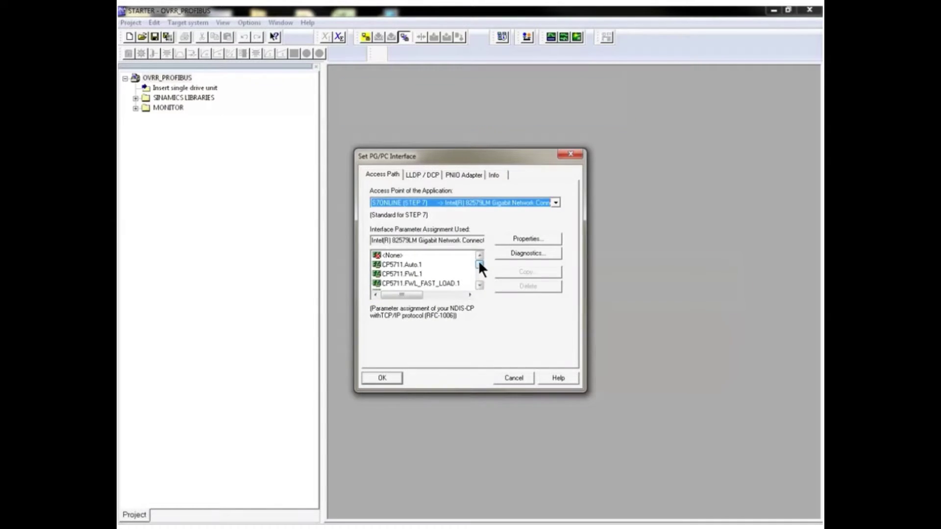
{"action": "left_click_drag", "start_coordinate": [480, 261], "coordinate": [480, 264]}
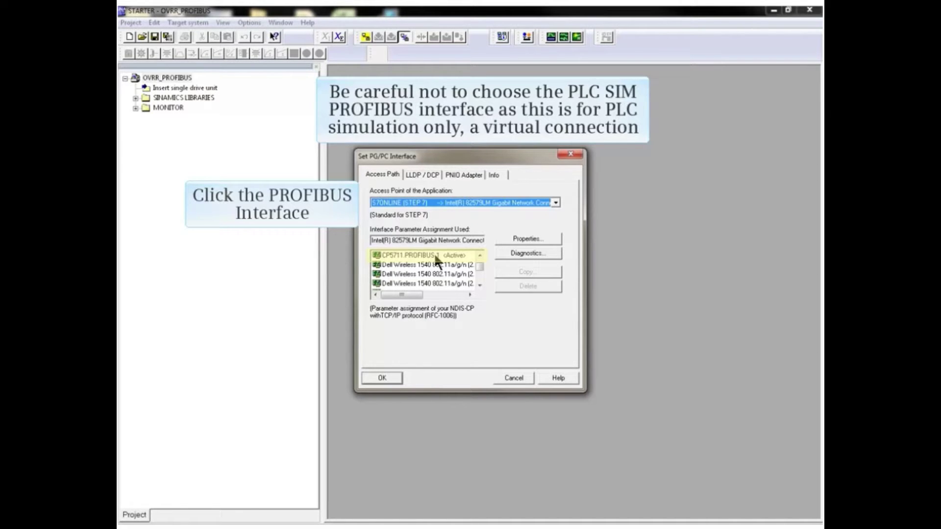
{"action": "left_click", "coordinate": [435, 256]}
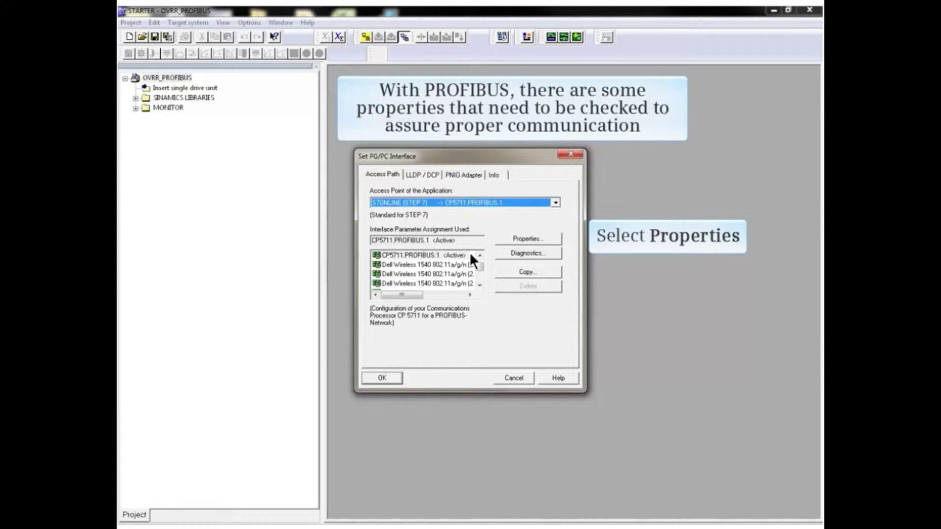
Open CP5711.PROFIBUS.1 properties and replace node address 22 with 0.
{"action": "left_click", "coordinate": [532, 239]}
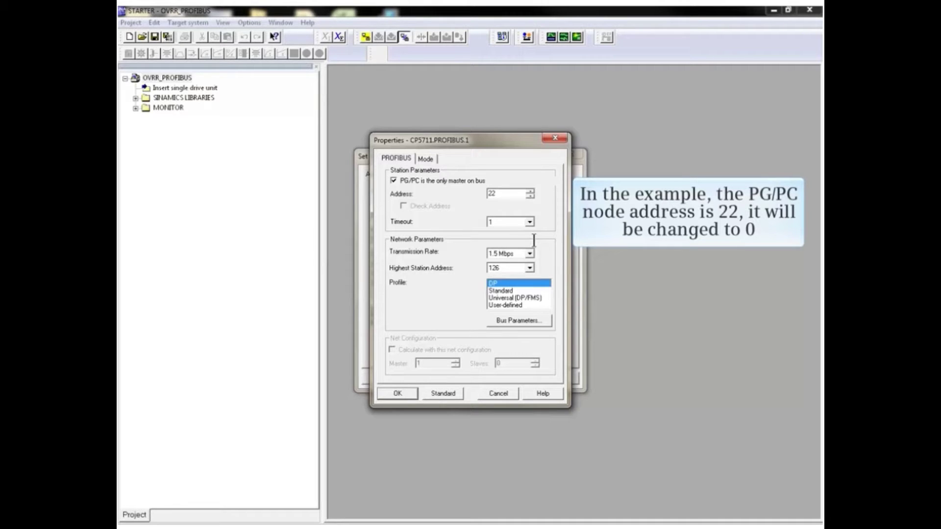
{"action": "left_click_drag", "start_coordinate": [500, 193], "coordinate": [482, 194]}
{"action": "type", "text": "0"}
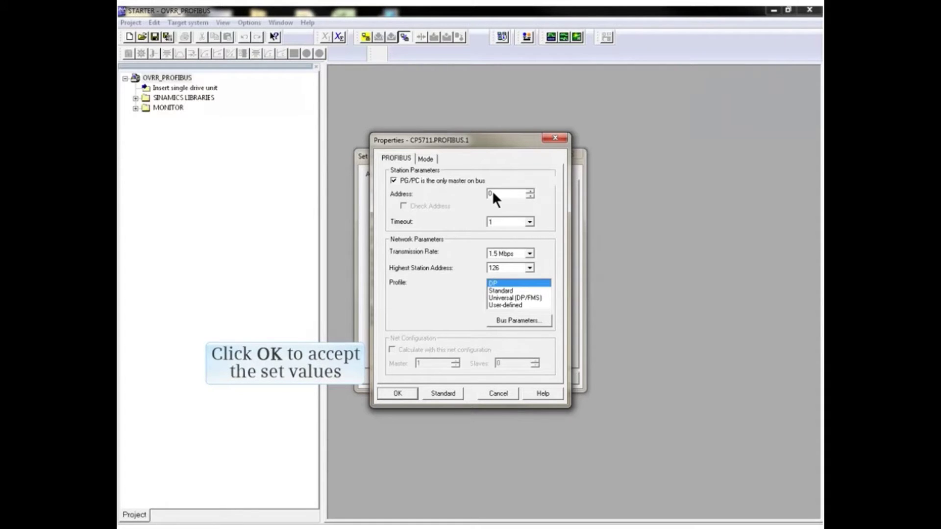
Confirm the PROFIBUS properties and open Diagnostics for CP5711.PROFIBUS.1.
{"action": "left_click", "coordinate": [402, 394]}
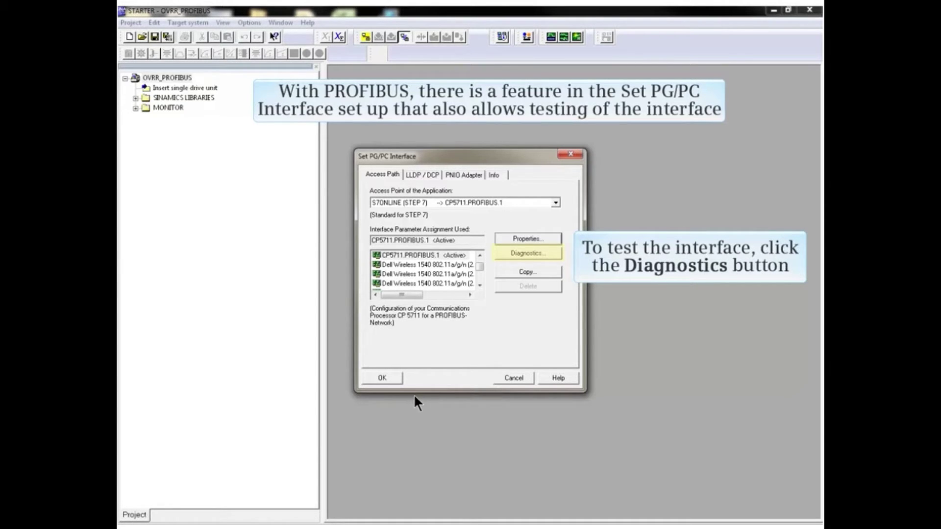
{"action": "left_click", "coordinate": [543, 252]}
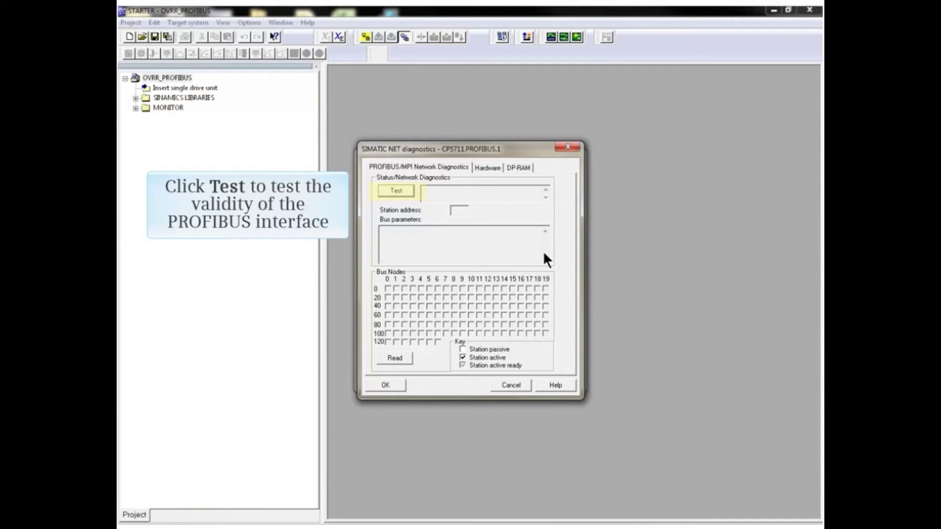
Run the interface test (OK at 1500 kbit/s) and read the bus nodes.
{"action": "left_click", "coordinate": [397, 190]}
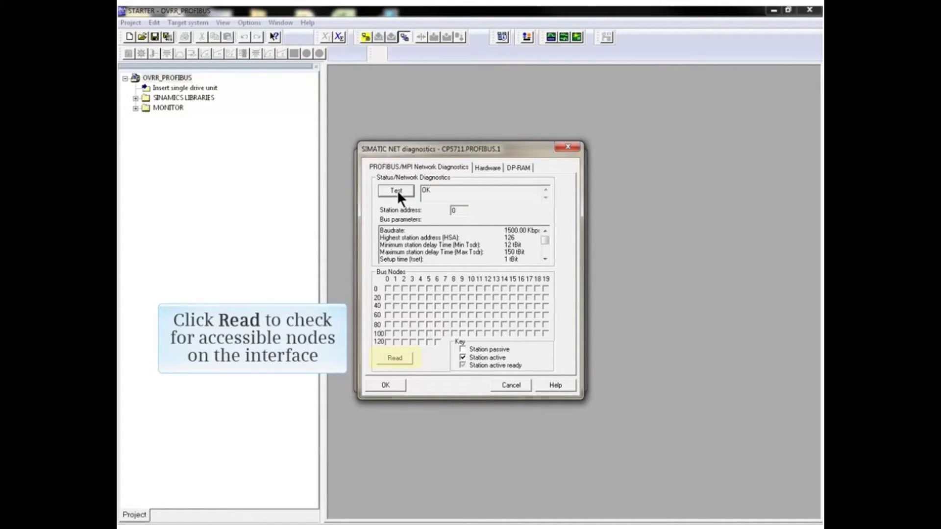
{"action": "left_click", "coordinate": [398, 359]}
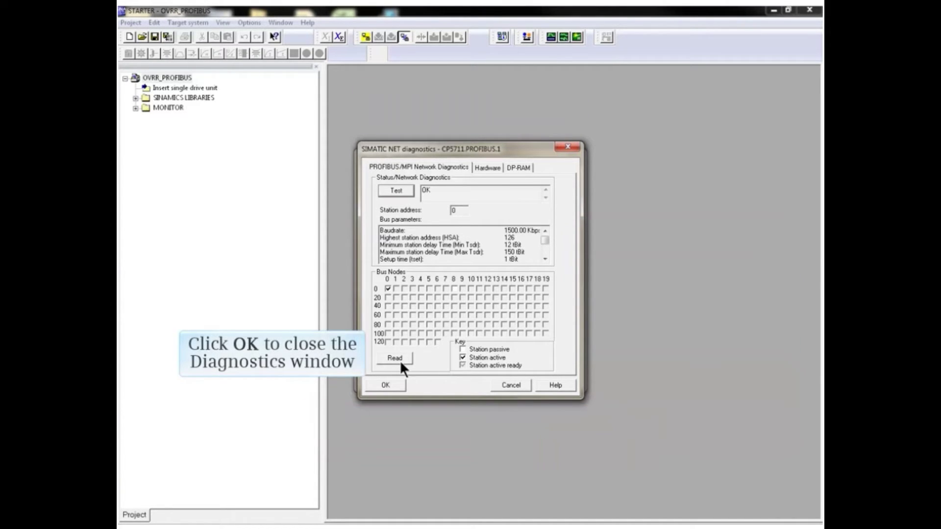
Point DEVICE (STARTER, SCOUT) to CP5711.PROFIBUS.1 and apply the access point changes.
{"action": "left_click", "coordinate": [386, 385]}
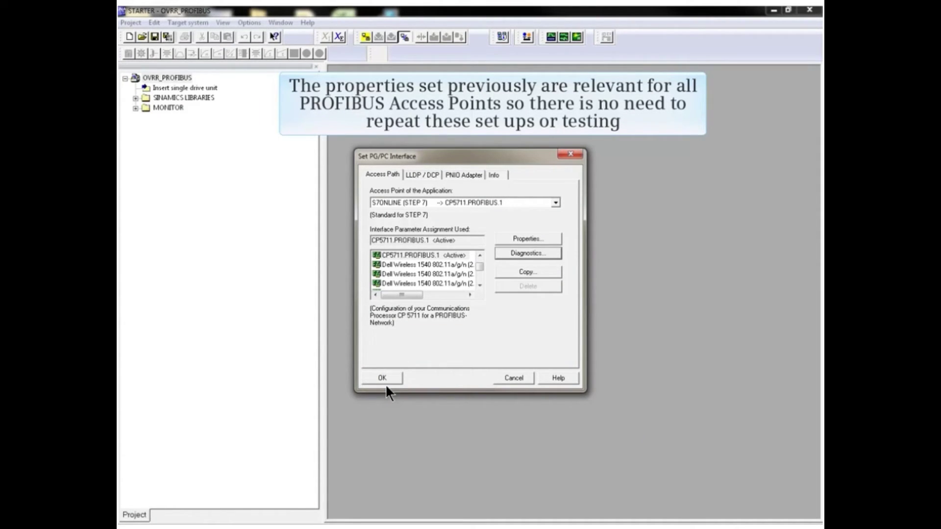
{"action": "left_click", "coordinate": [556, 203]}
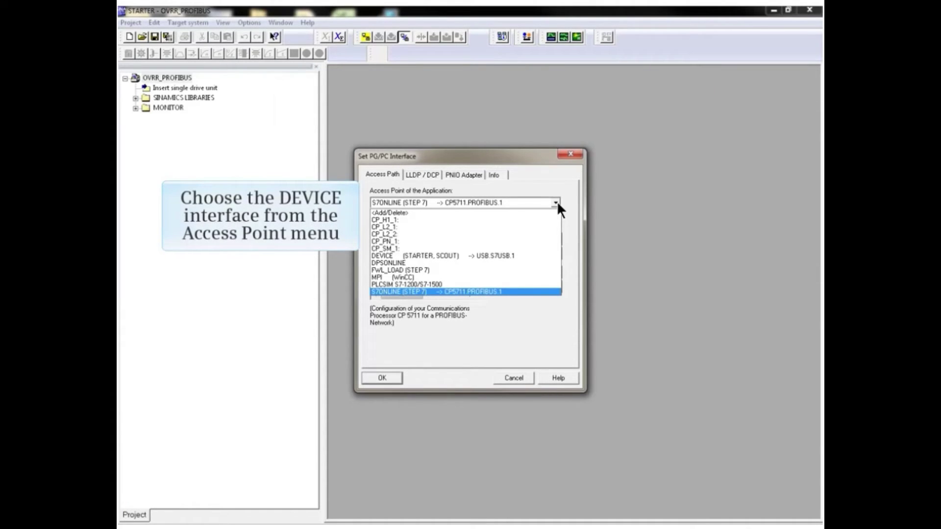
{"action": "left_click", "coordinate": [446, 255]}
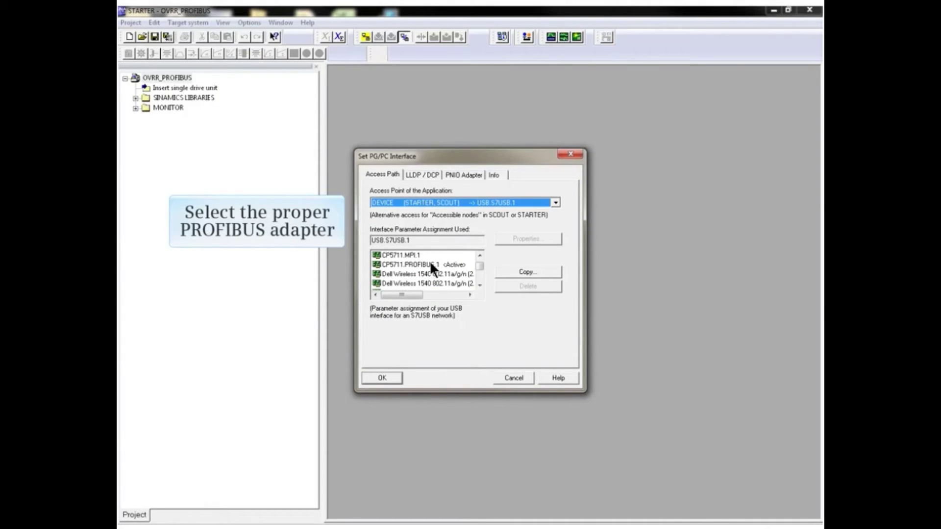
{"action": "left_click", "coordinate": [430, 263]}
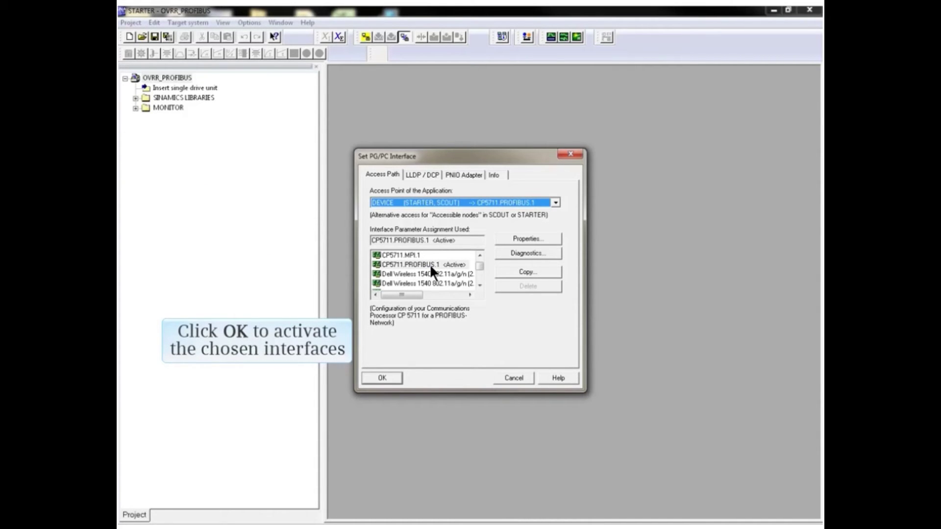
{"action": "left_click", "coordinate": [389, 378]}
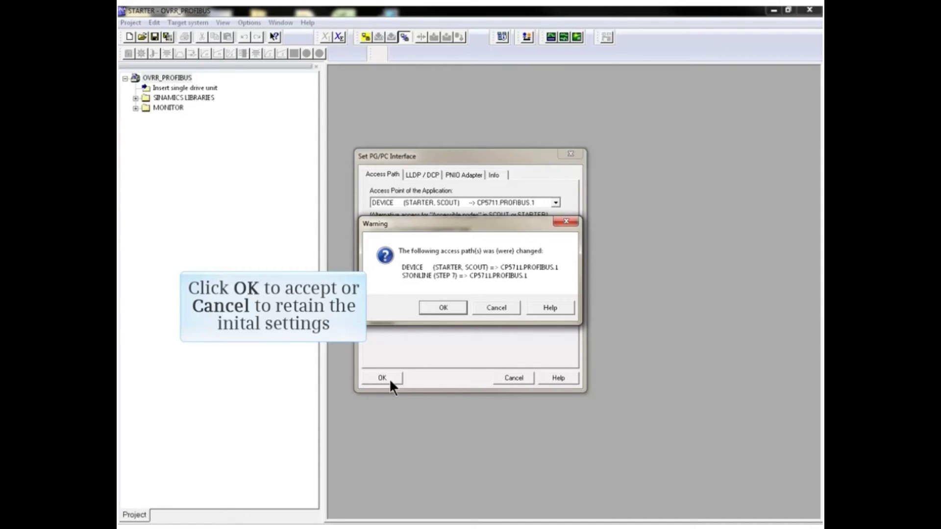
Accept the warning listing the changed DEVICE and S7ONLINE access paths.
{"action": "left_click", "coordinate": [451, 307]}
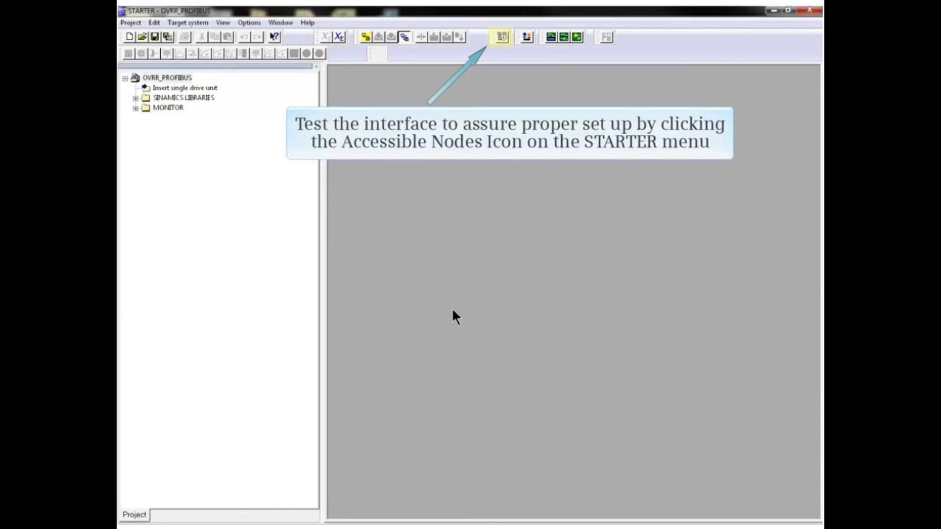
List accessible nodes and tick Drive_unit_1, the SINAMICS S120 at address 8.
{"action": "left_click", "coordinate": [502, 38]}
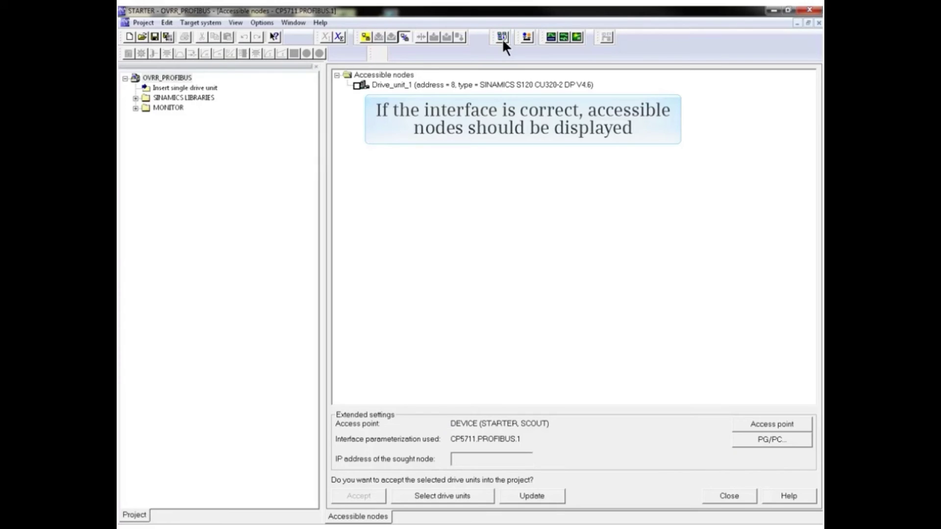
{"action": "left_click", "coordinate": [357, 86]}
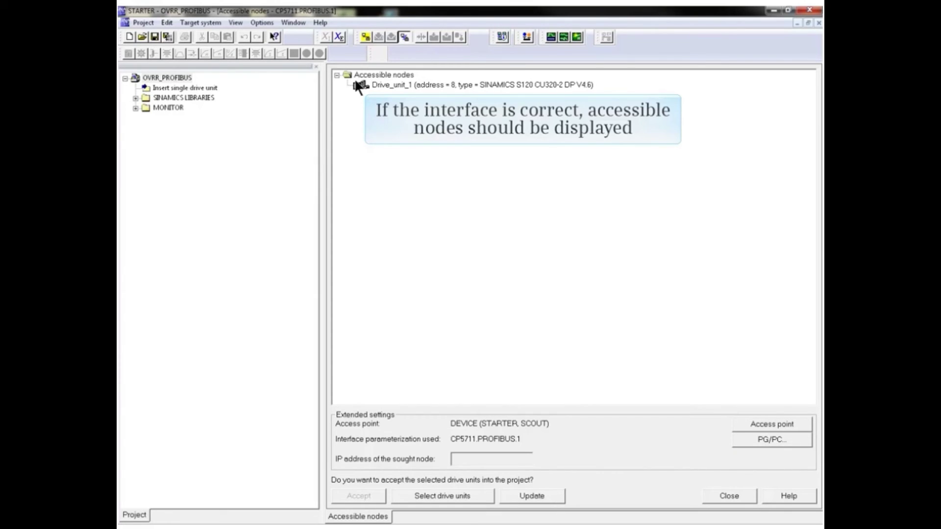